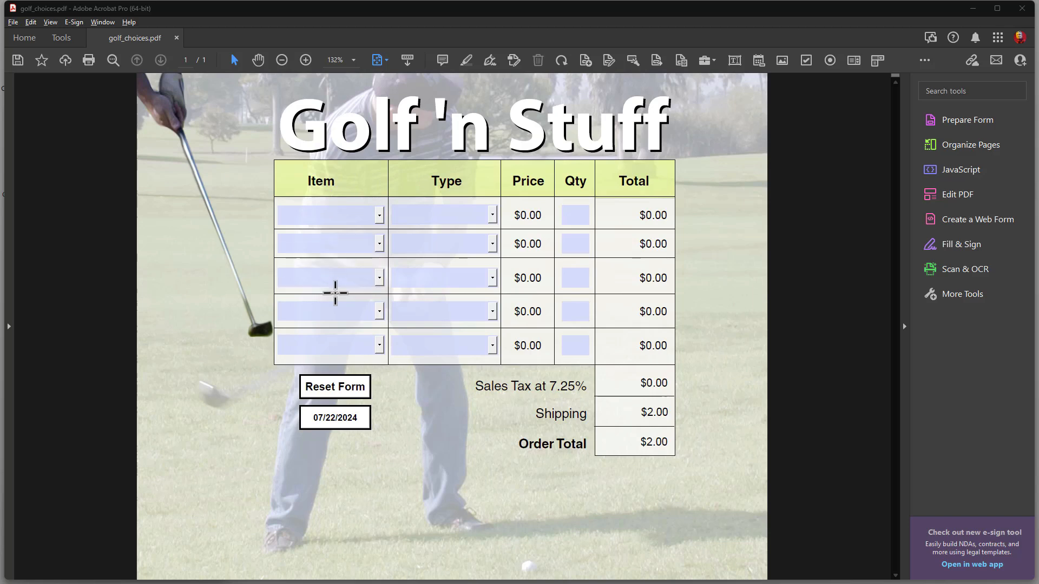
- Choose Golf Balls as the item and Pinnicle as the type in the first order row, and commit the choice
click(348, 212)
click(378, 214)
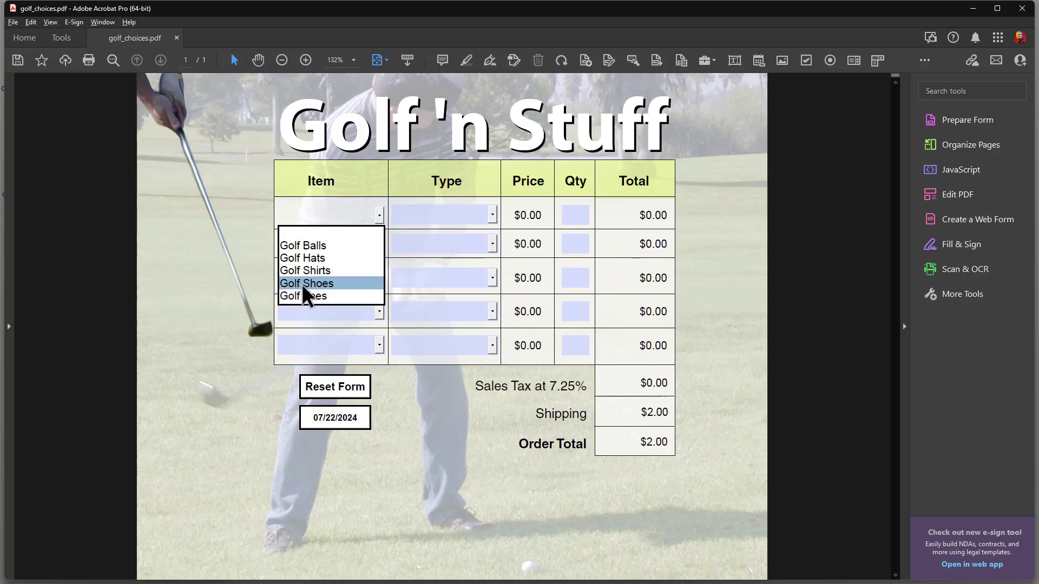
click(310, 246)
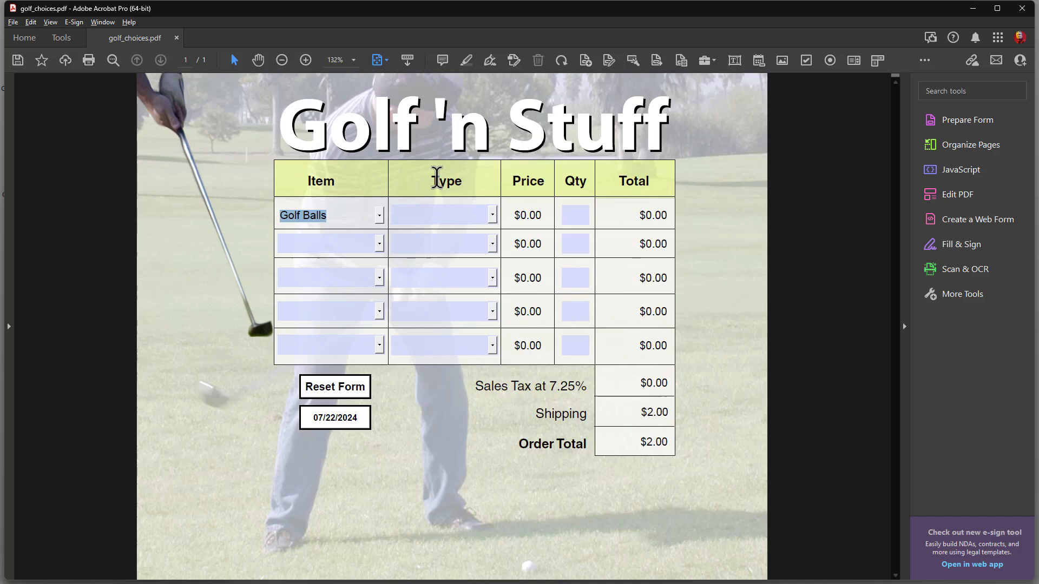
click(493, 211)
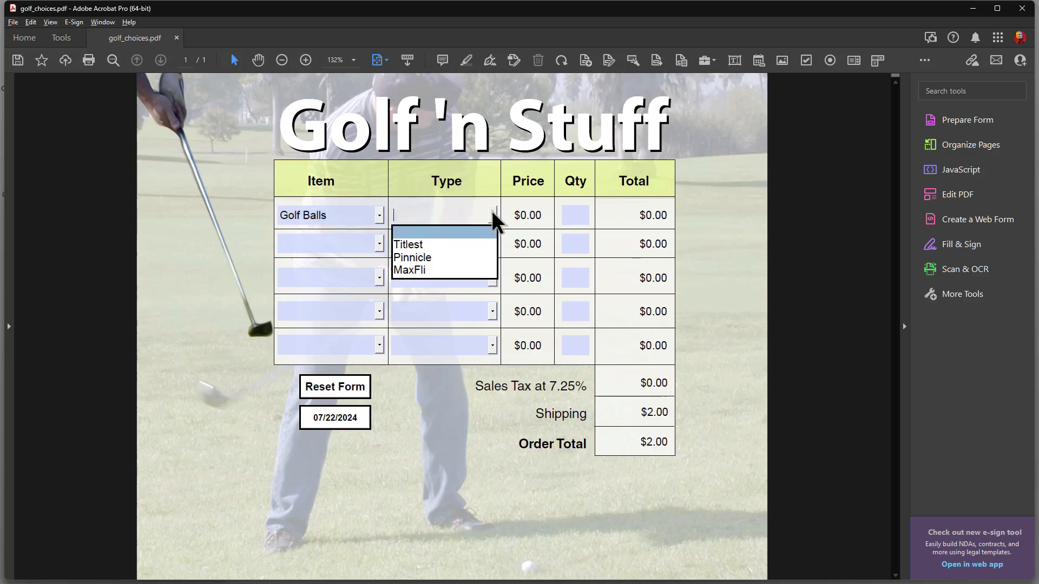
click(417, 253)
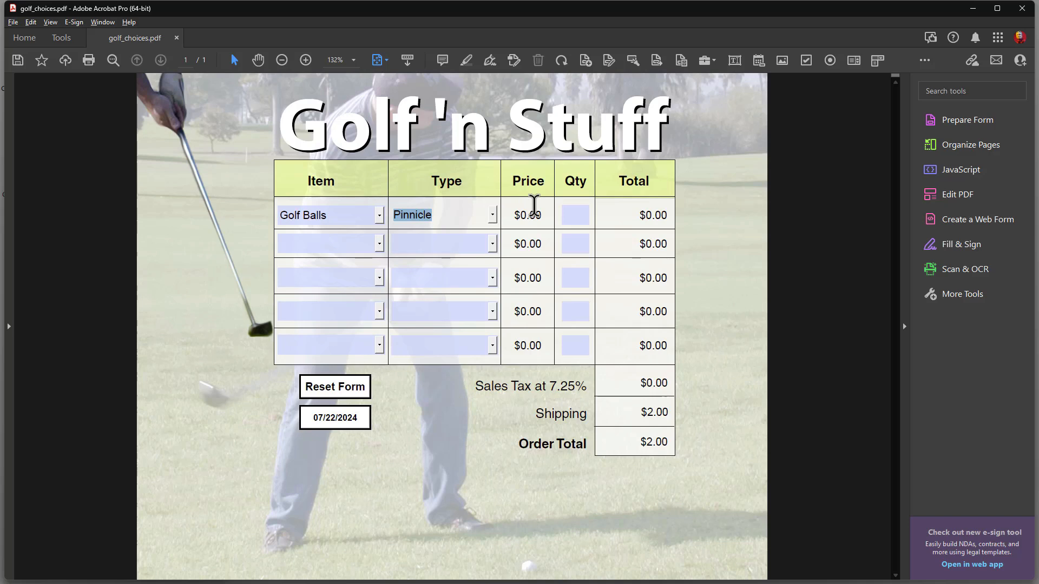
key(Tab)
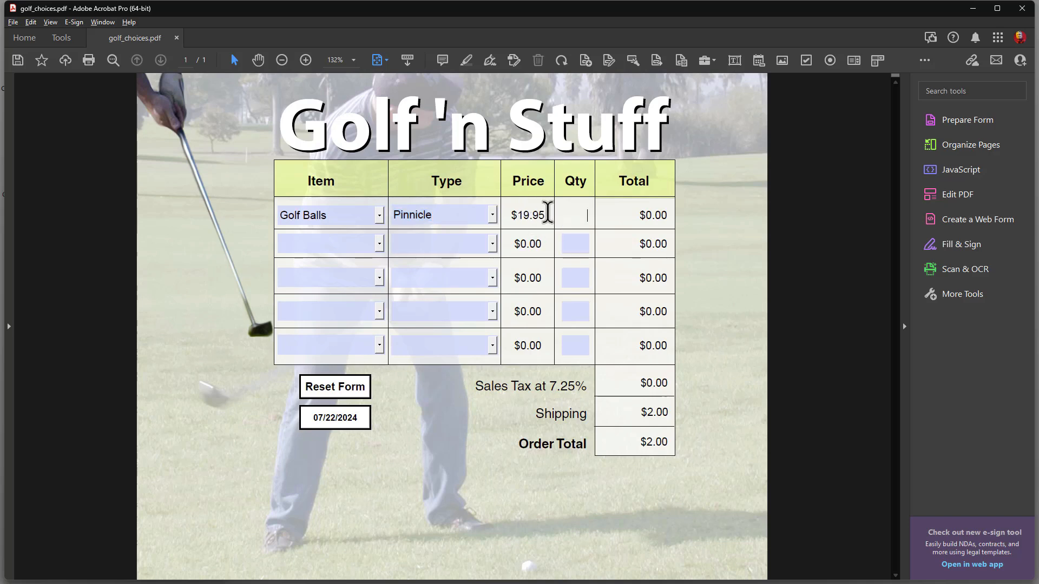
click(446, 216)
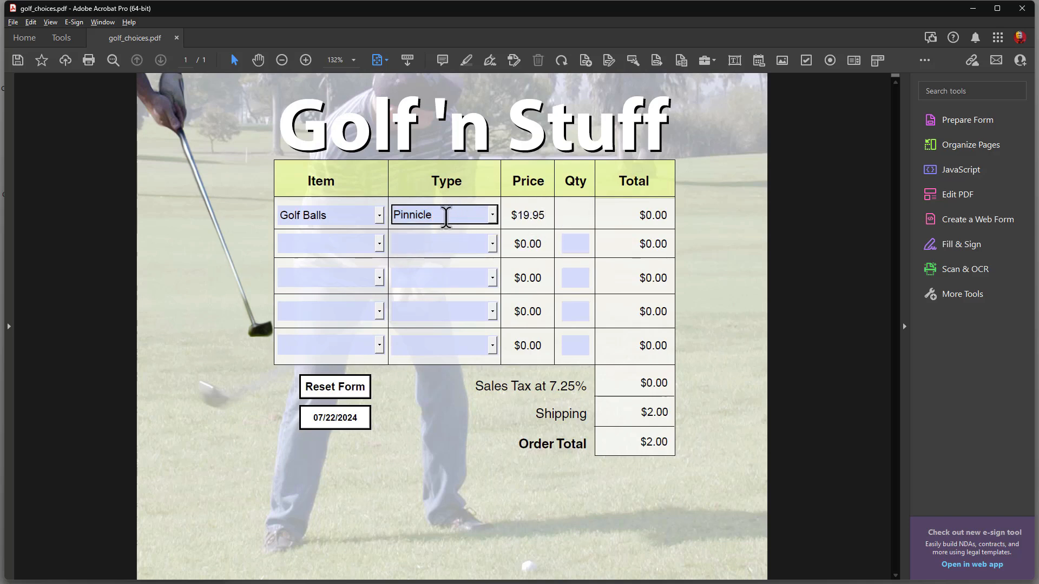
- Choose Golf Shirts as the item and Extra Large as the type in the second order row, and commit the choice
click(343, 243)
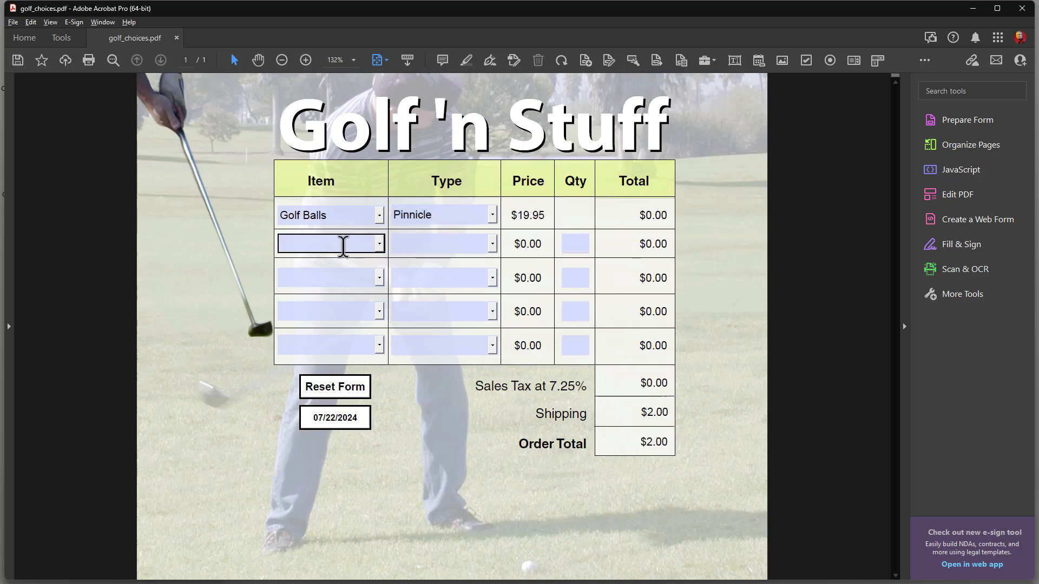
click(378, 244)
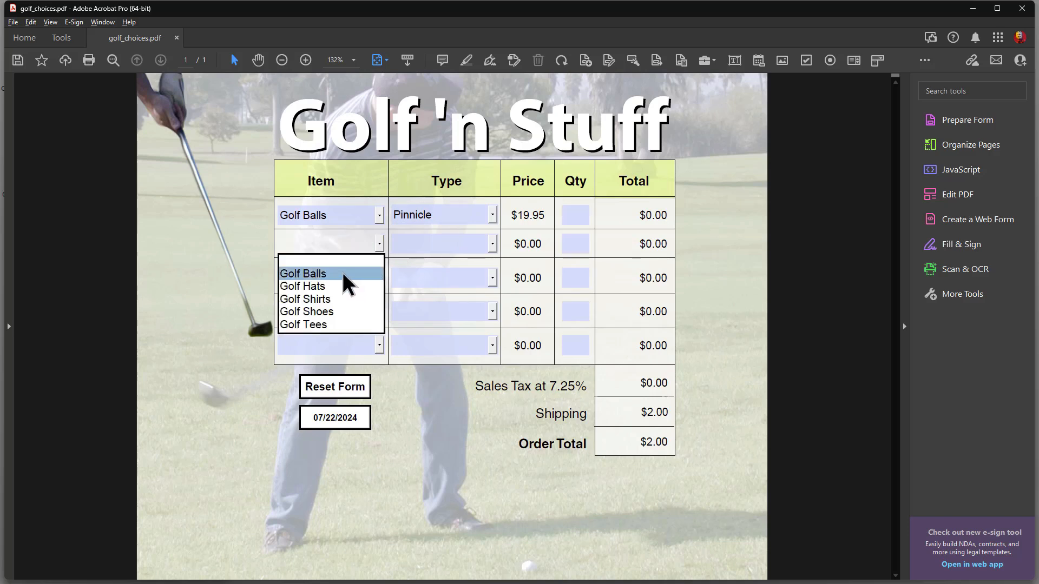
click(322, 299)
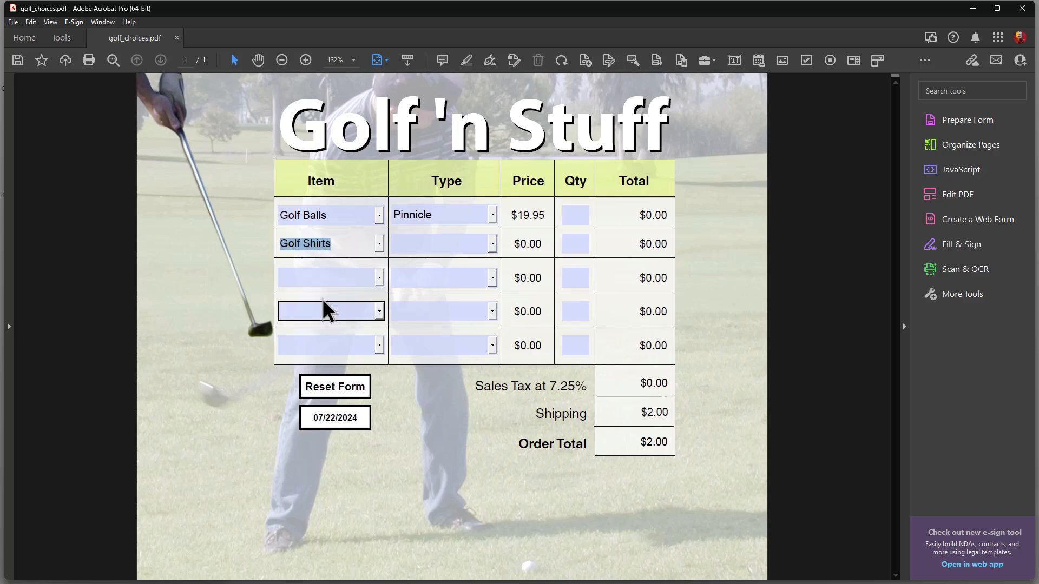
click(395, 244)
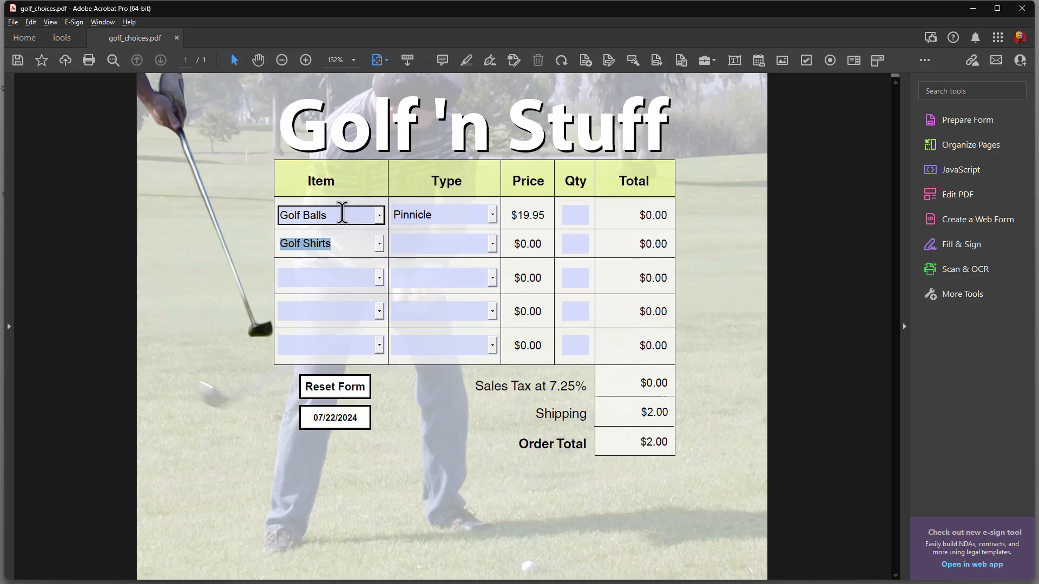
click(491, 244)
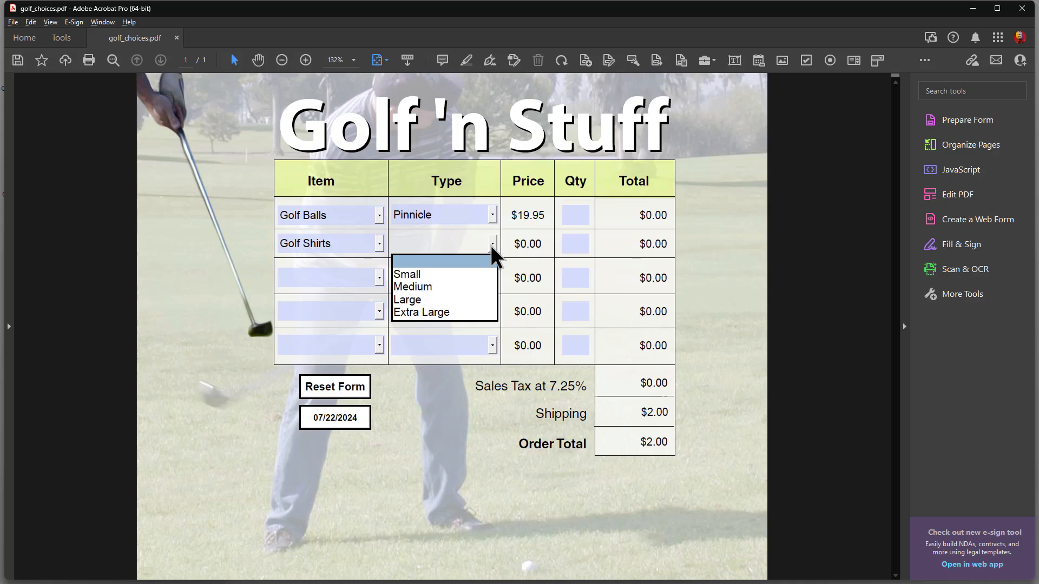
click(449, 312)
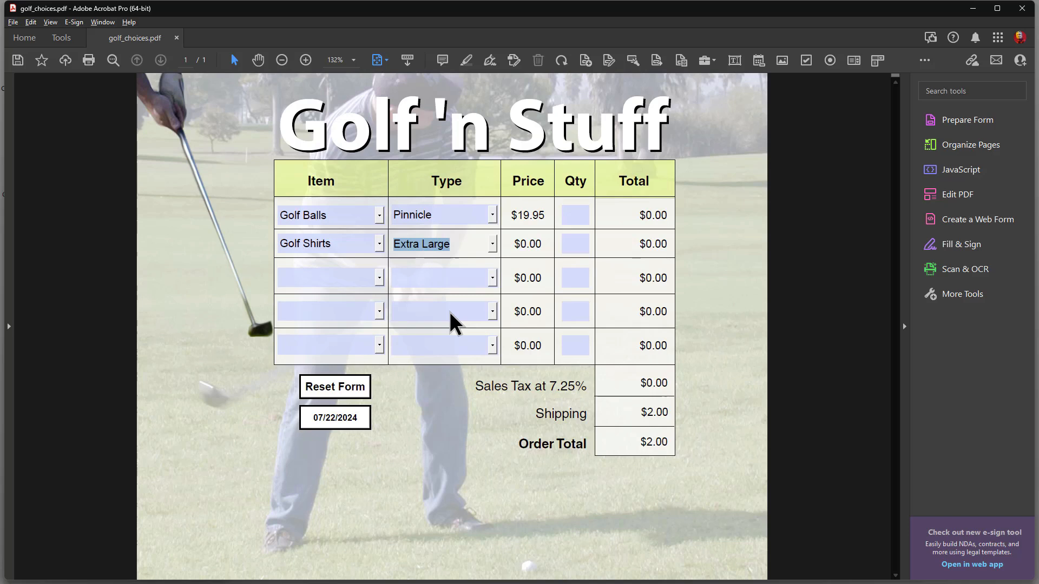
click(494, 341)
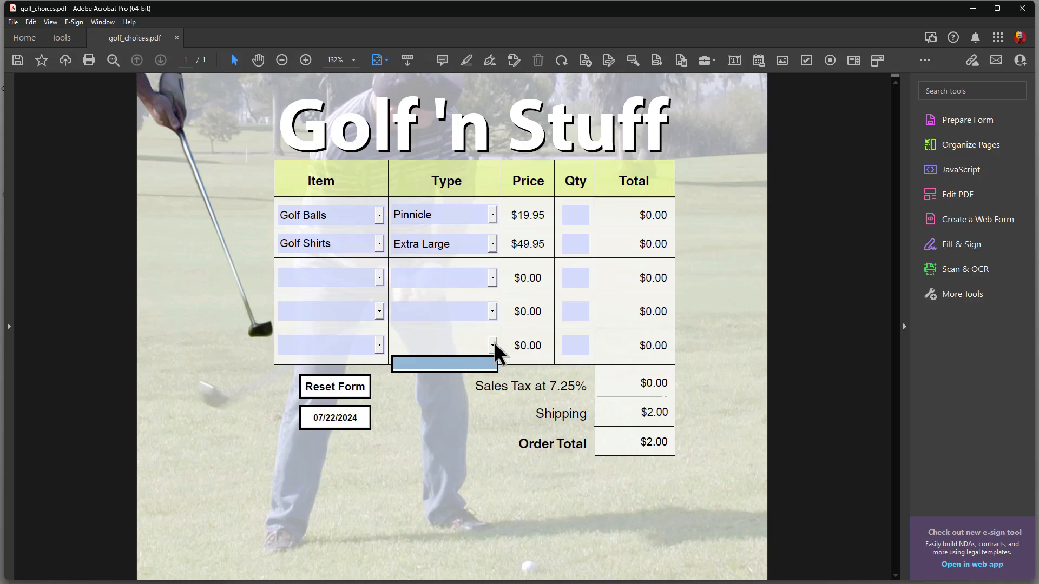
click(456, 405)
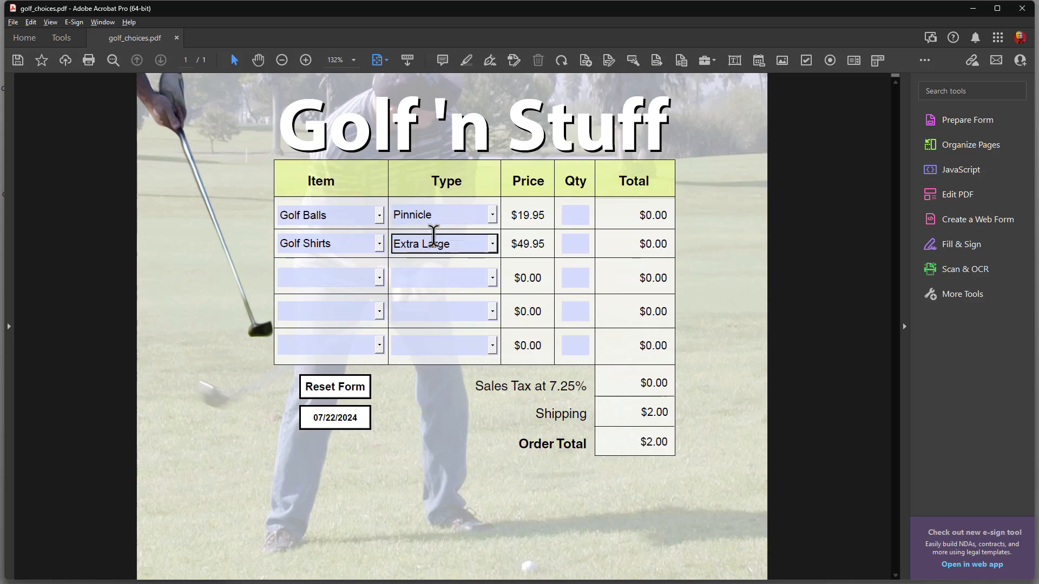
- Reset the order form, check the first row's type choices with no item chosen, and clear the form again
click(340, 388)
click(491, 213)
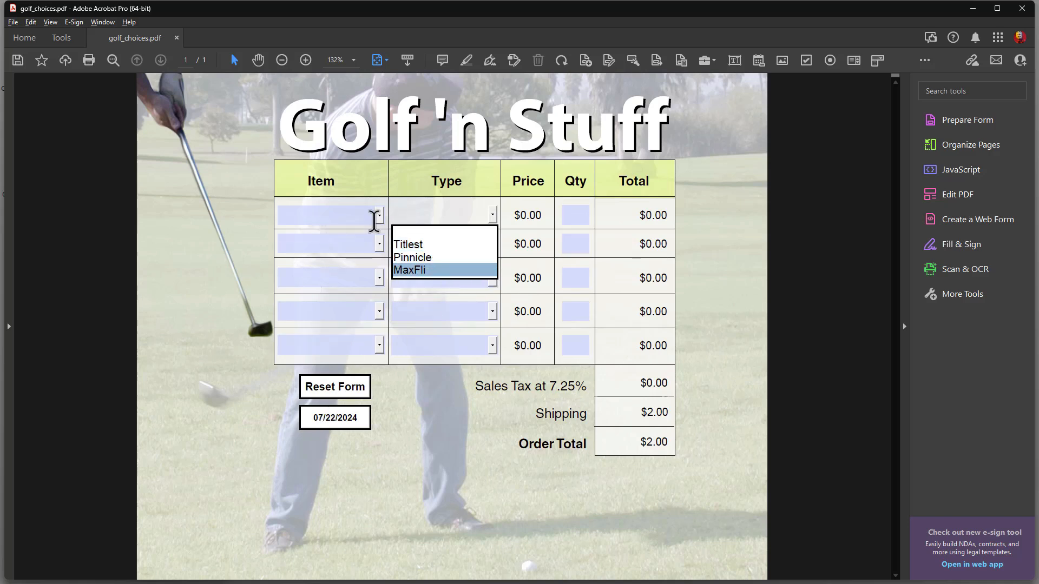
click(343, 388)
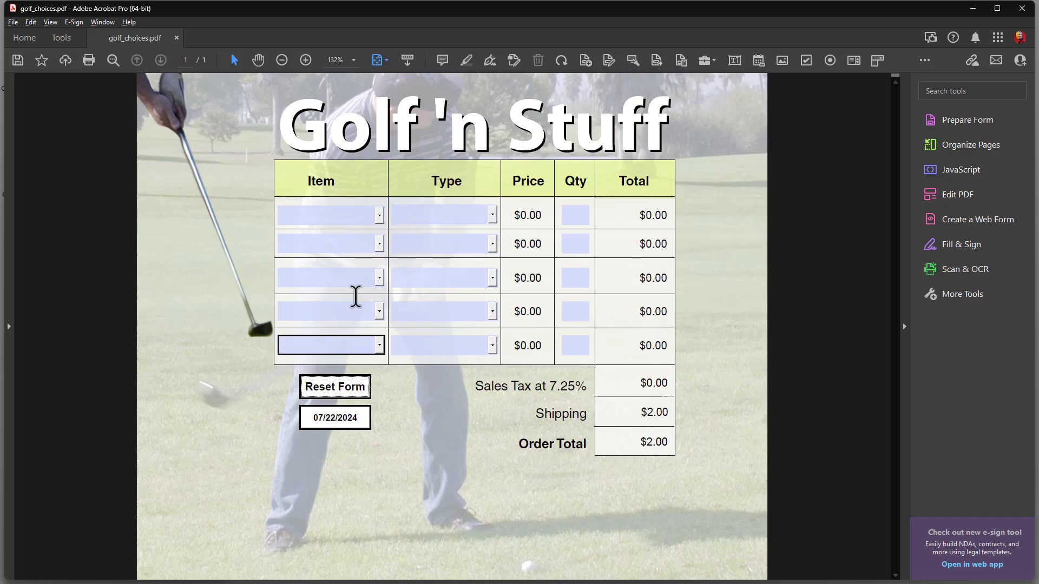
- Try Golf Hats with the type Navy in the first order row, and reset the form
click(377, 216)
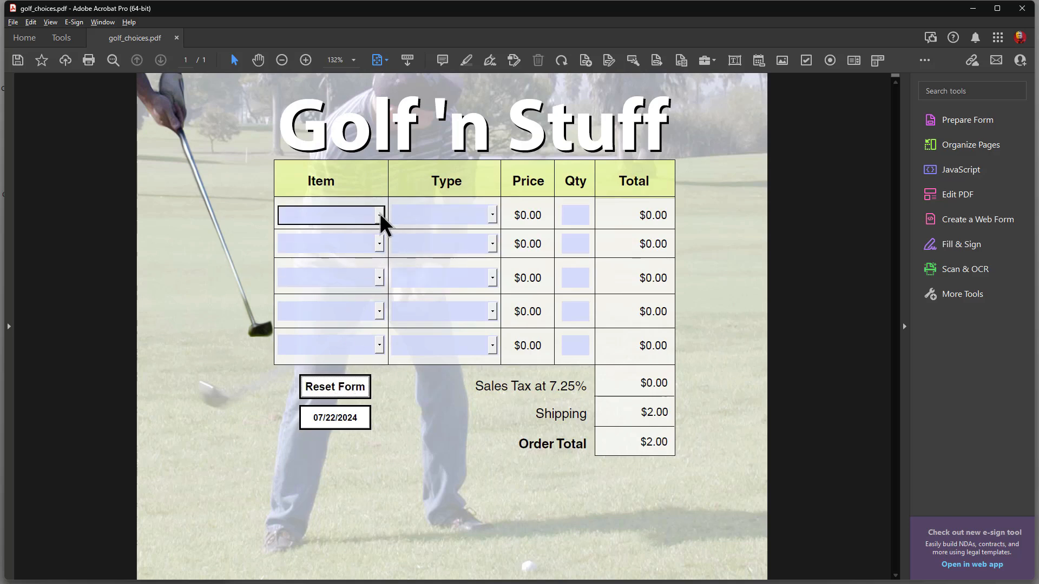
click(380, 213)
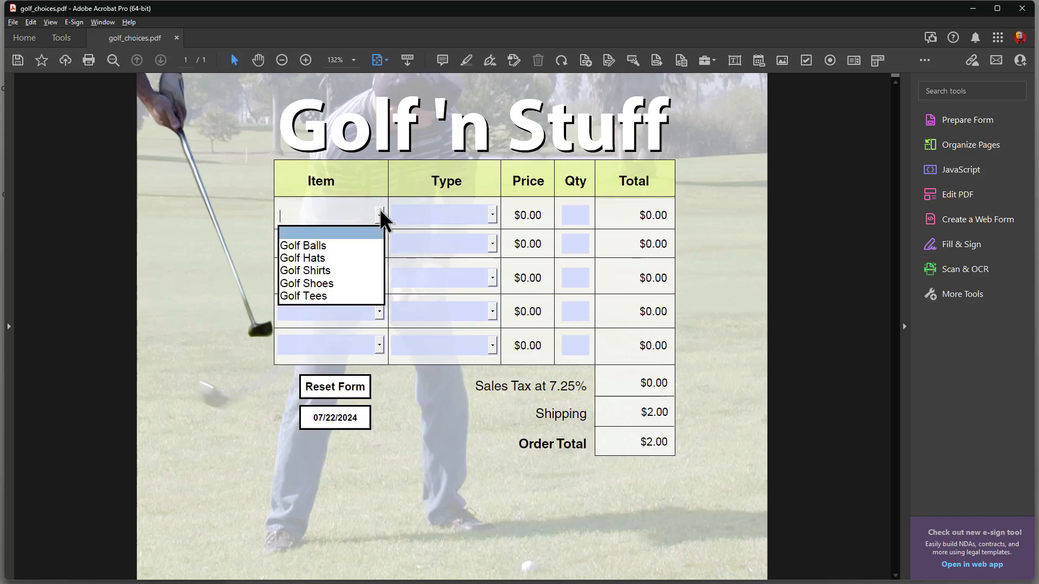
click(301, 258)
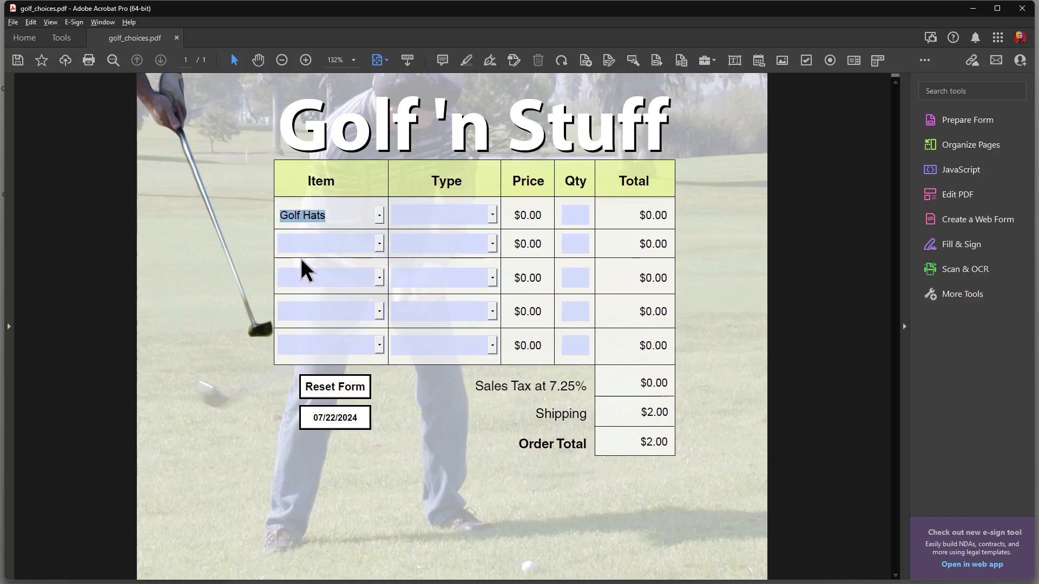
click(492, 210)
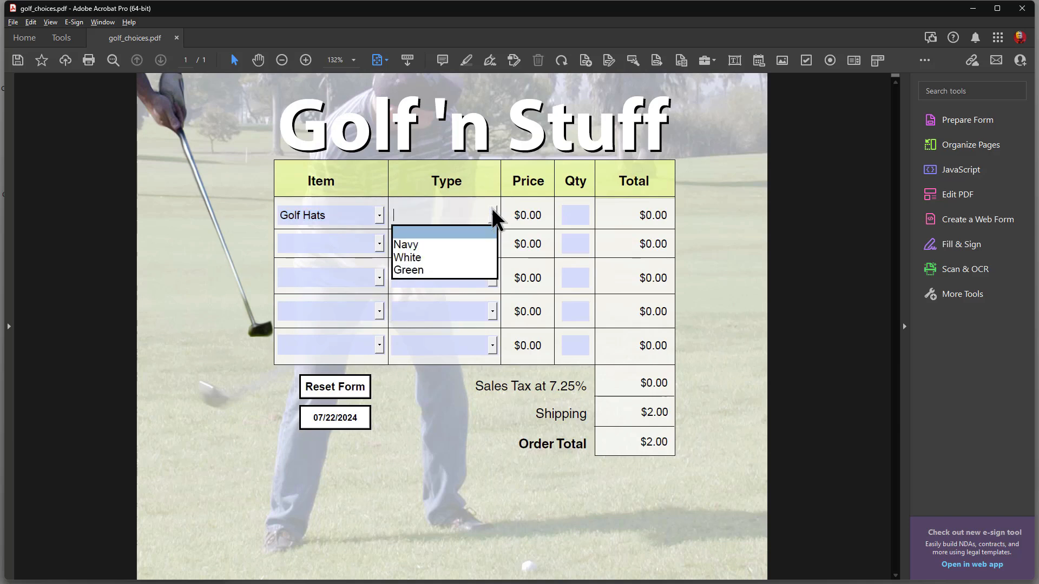
click(420, 246)
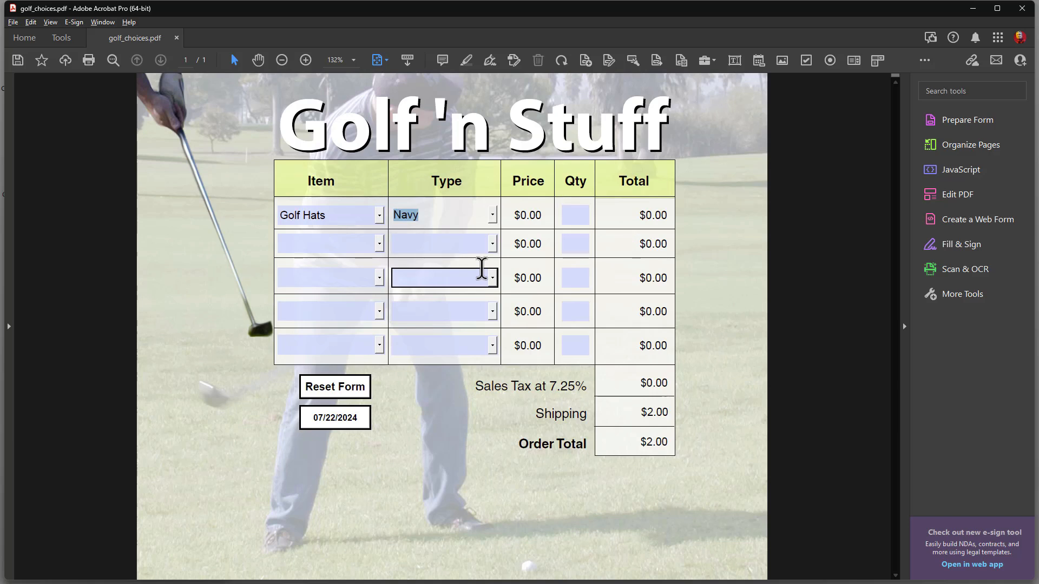
click(339, 392)
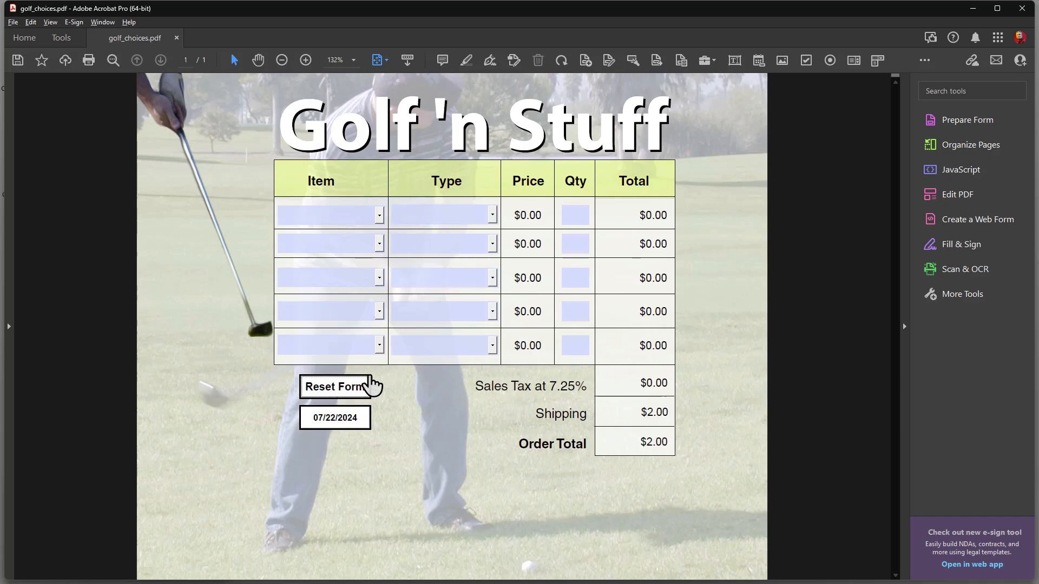
- Open the form for field editing and review the custom keystroke script of the item.0 dropdown without changing it
click(955, 122)
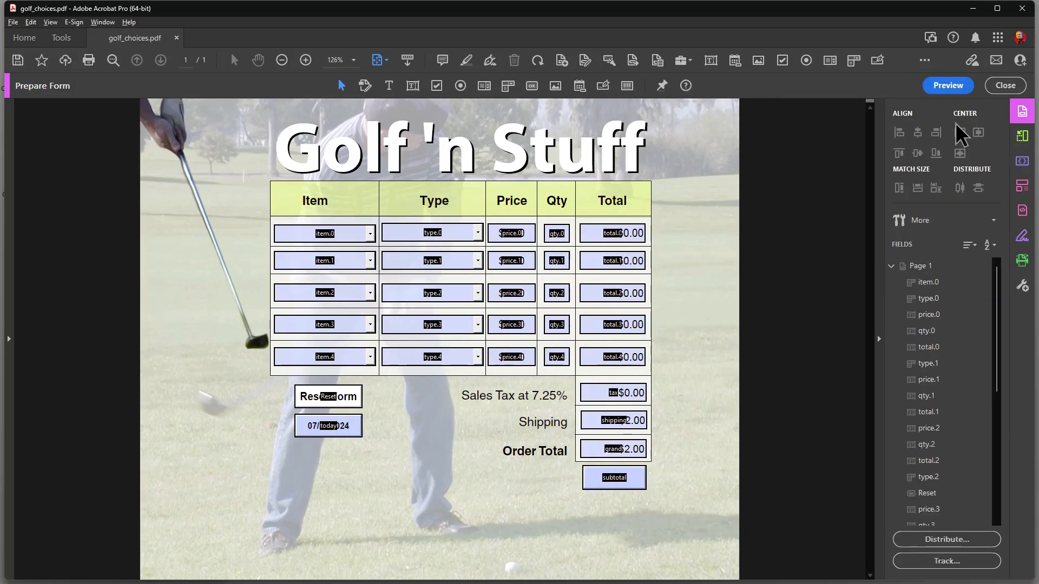
double_click(298, 236)
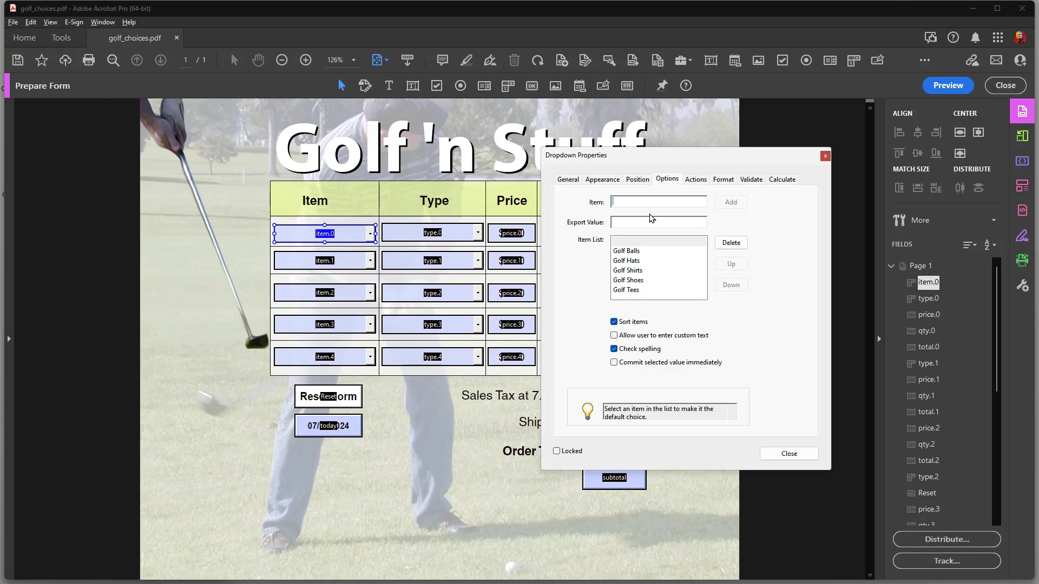
drag(722, 155, 714, 69)
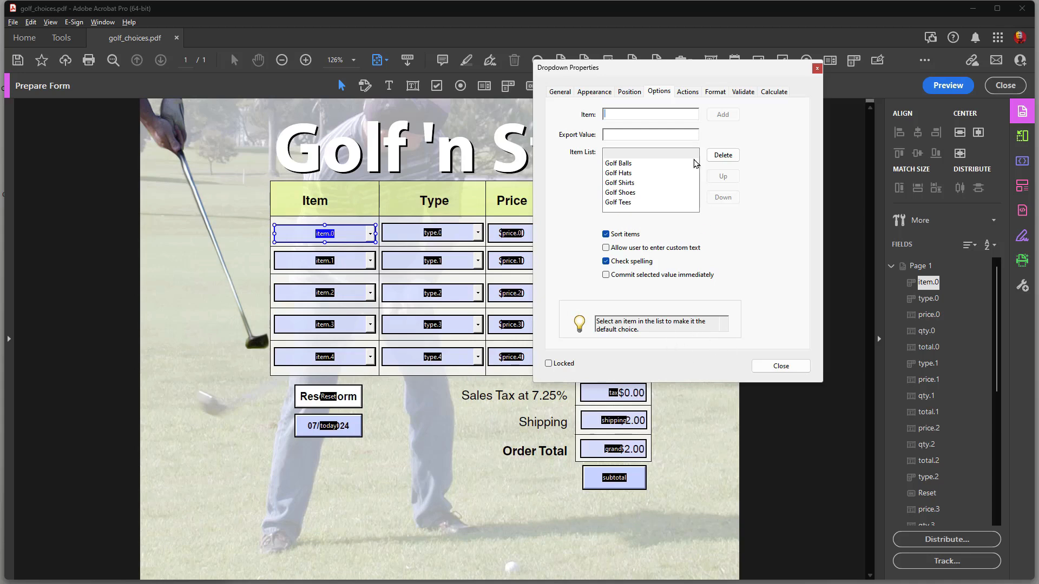
click(722, 96)
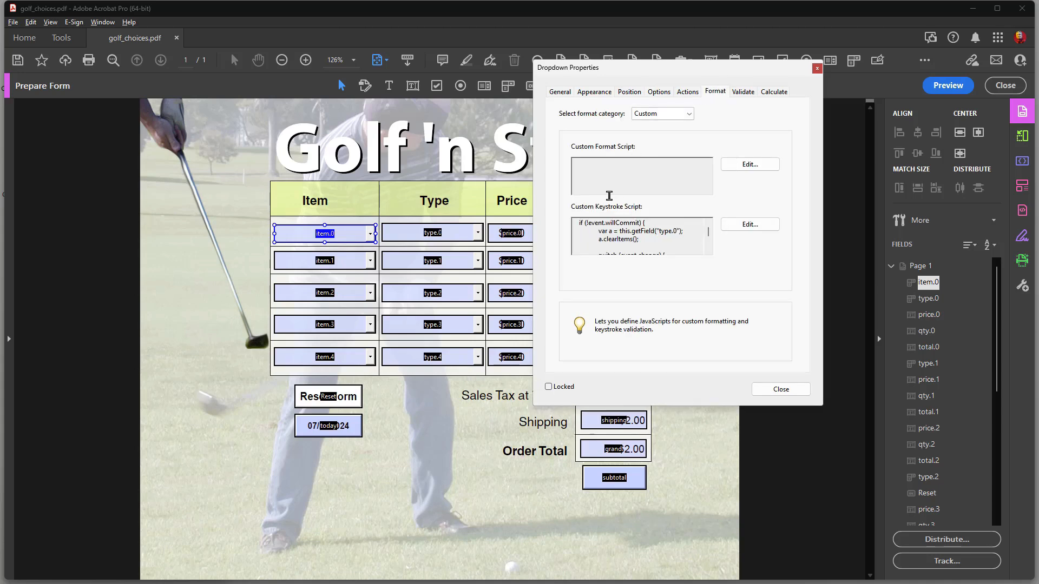
click(750, 225)
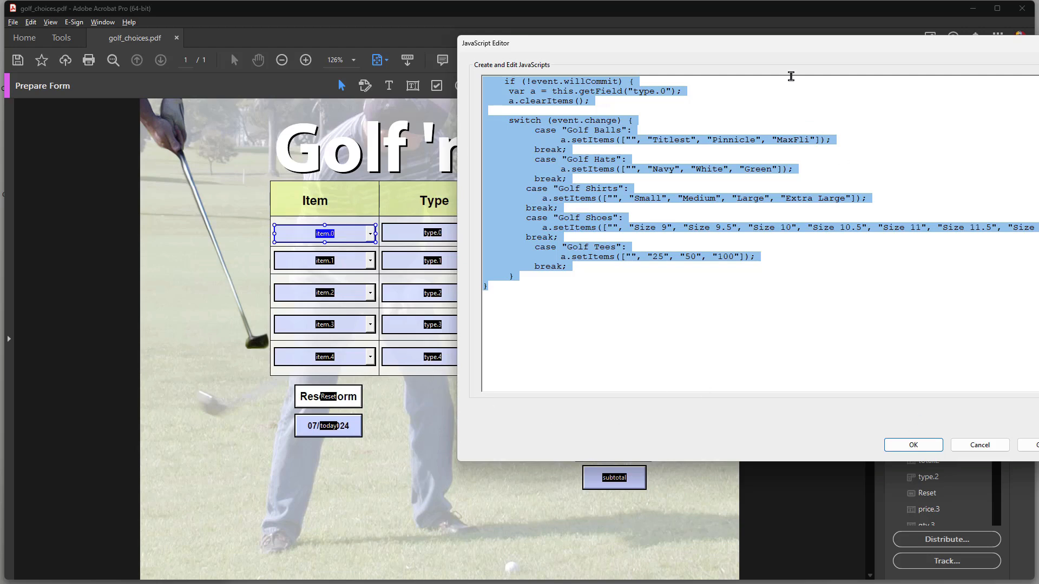
drag(718, 36, 444, 201)
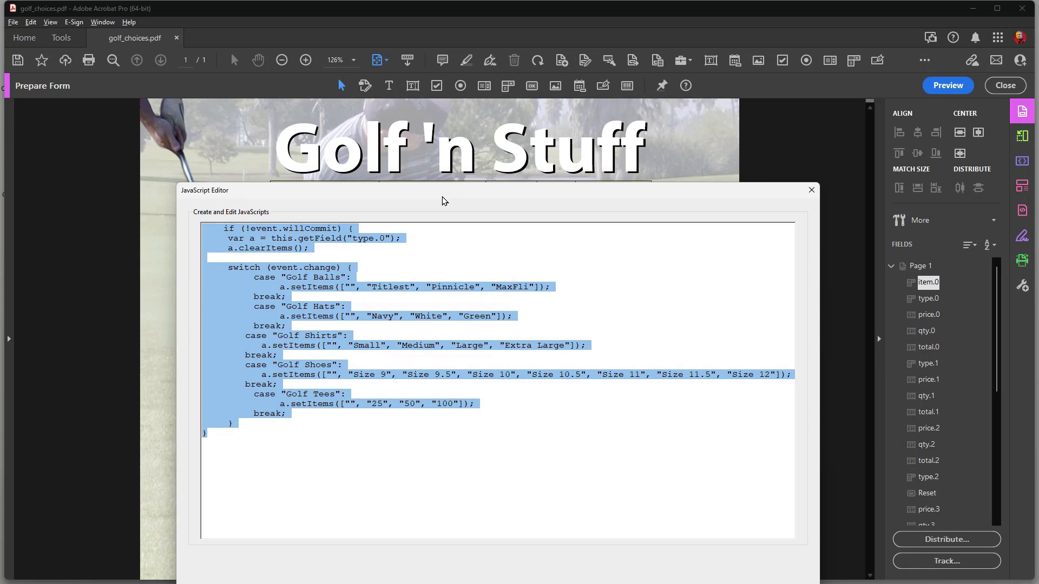
drag(447, 201, 519, 83)
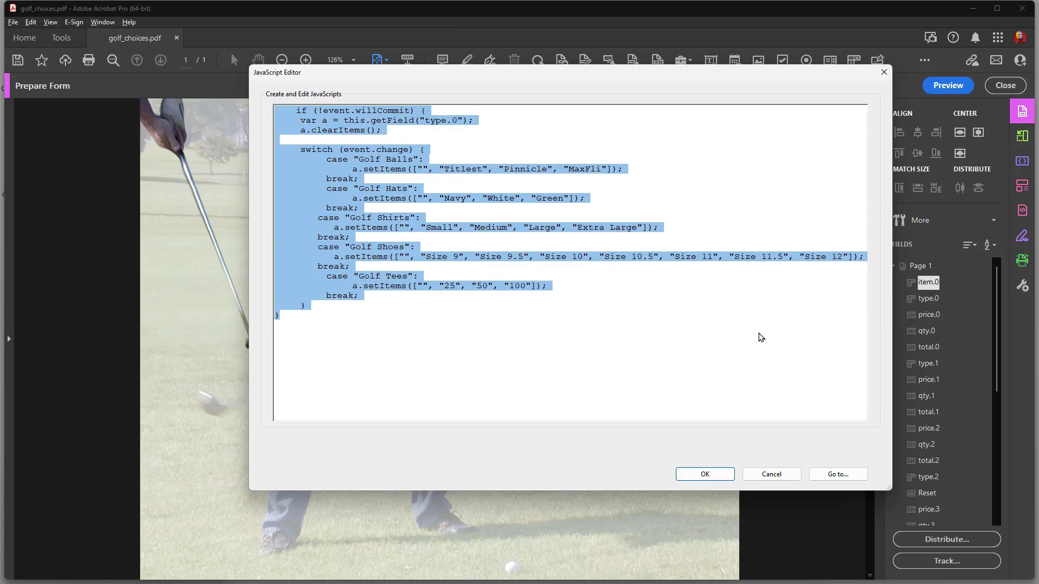
click(771, 474)
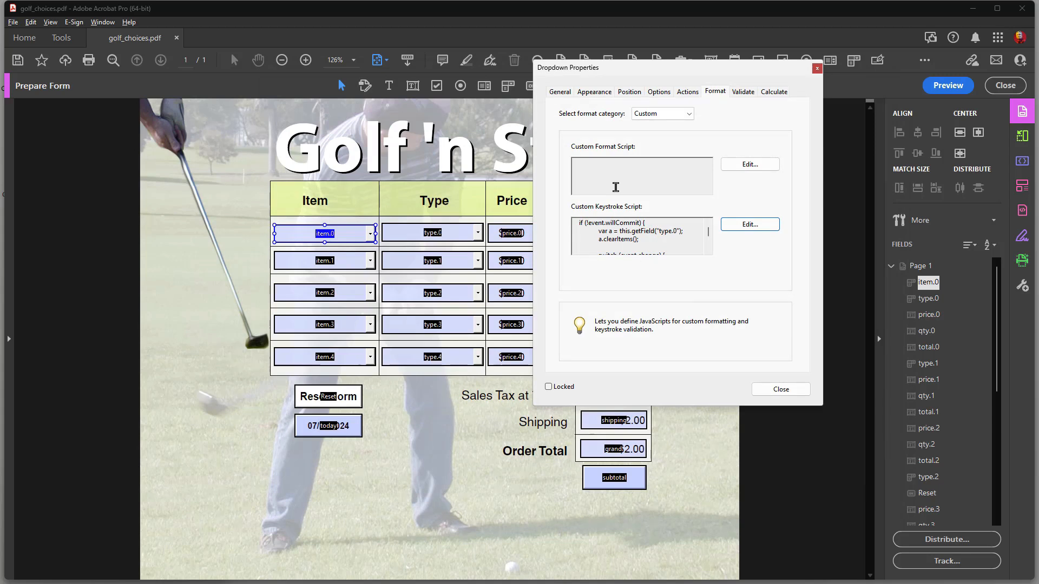
- Examine the custom calculation script of the price.0 text field in the JavaScript editor
drag(641, 69, 781, 81)
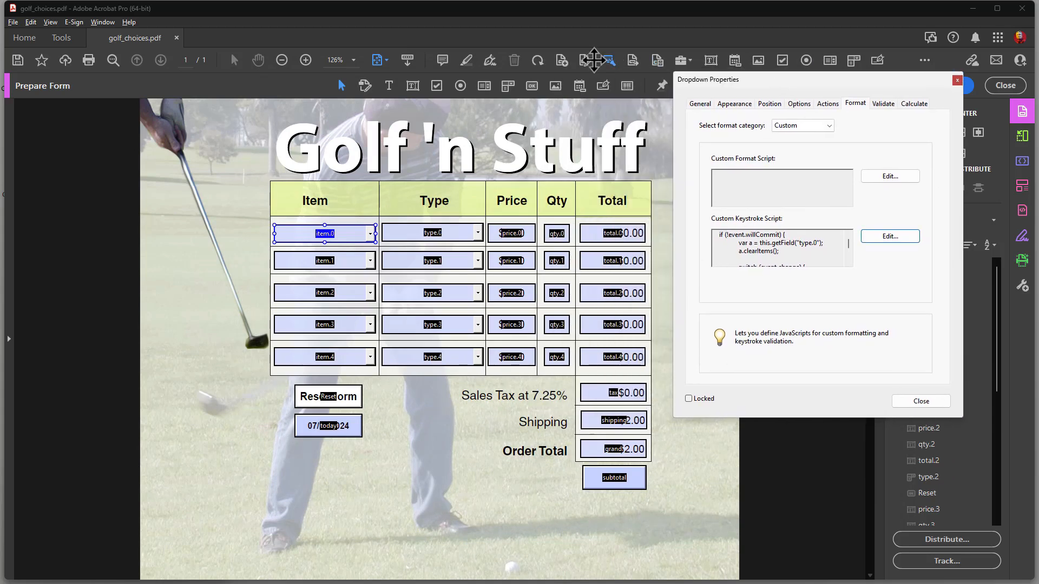
click(512, 233)
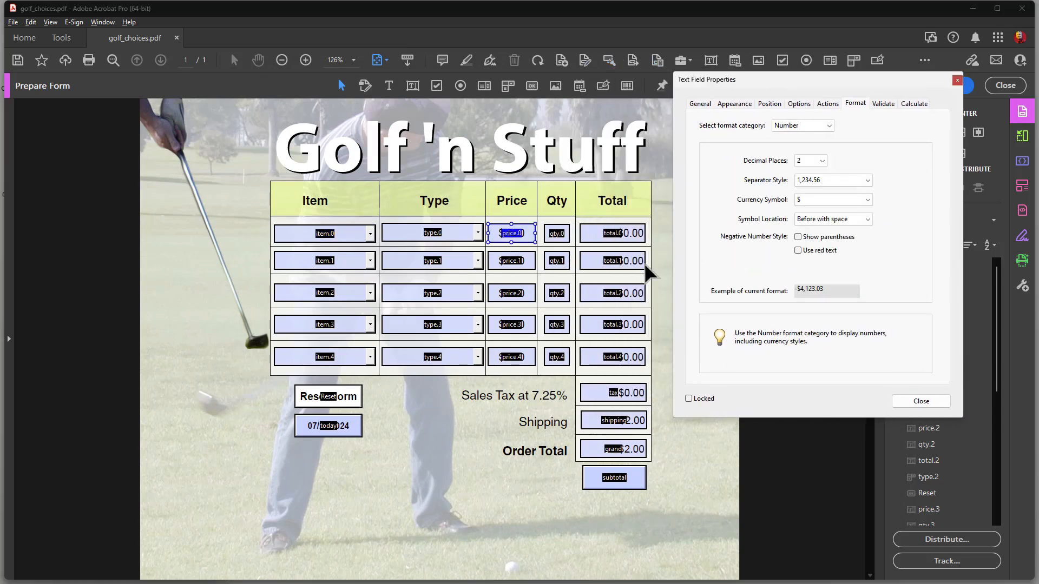
click(915, 104)
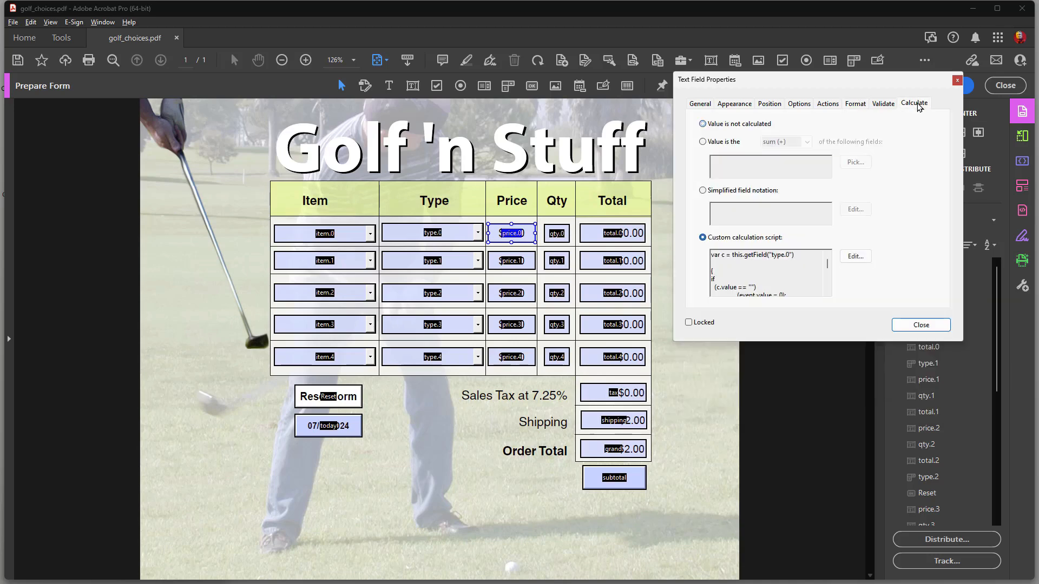
click(855, 256)
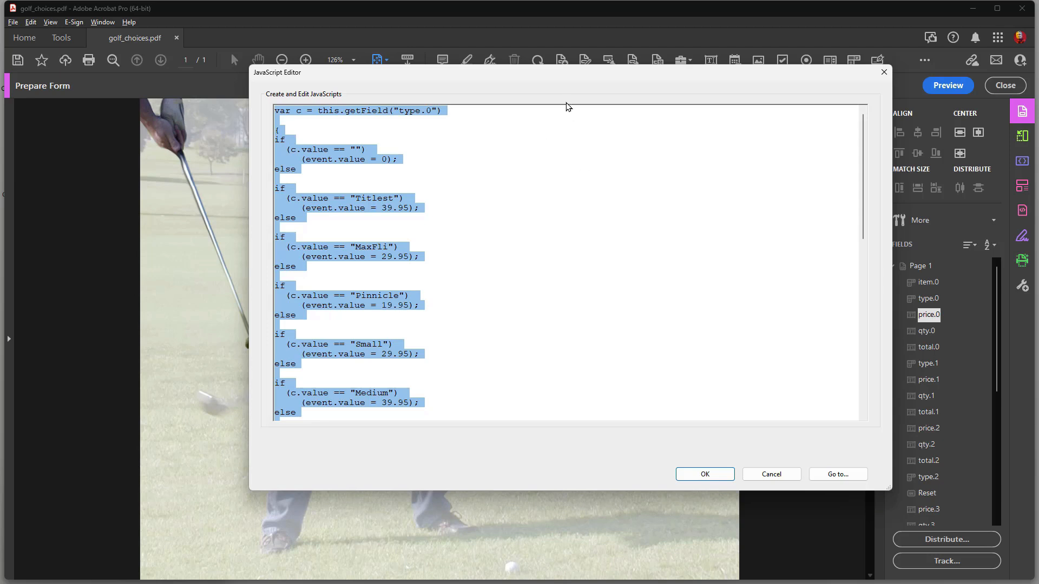
drag(569, 81, 578, 81)
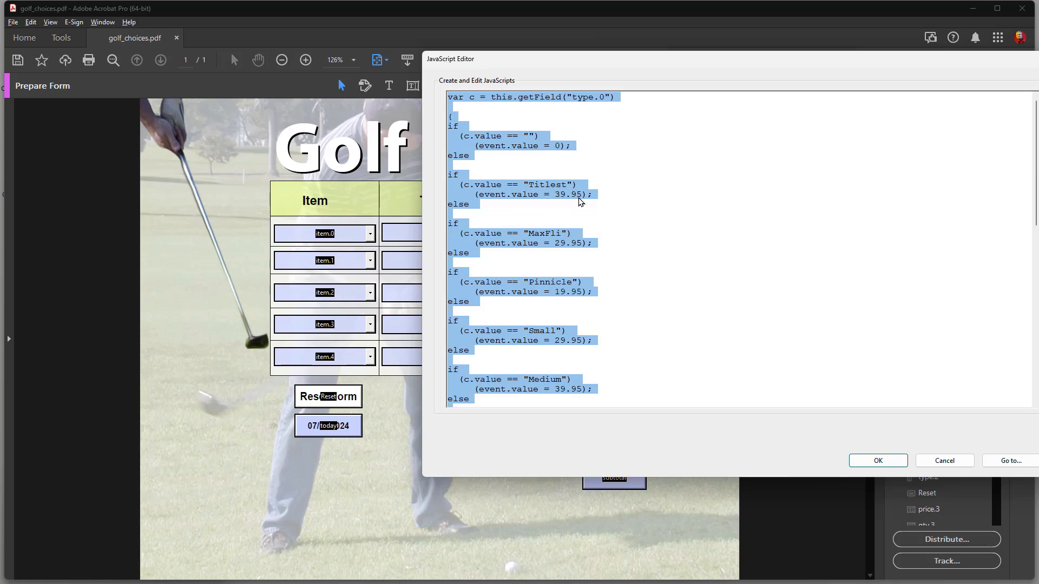
- Examine the remaining type and price conditions in the price.0 calculation script, comparing them with the form's Type and Price columns
drag(590, 67, 796, 71)
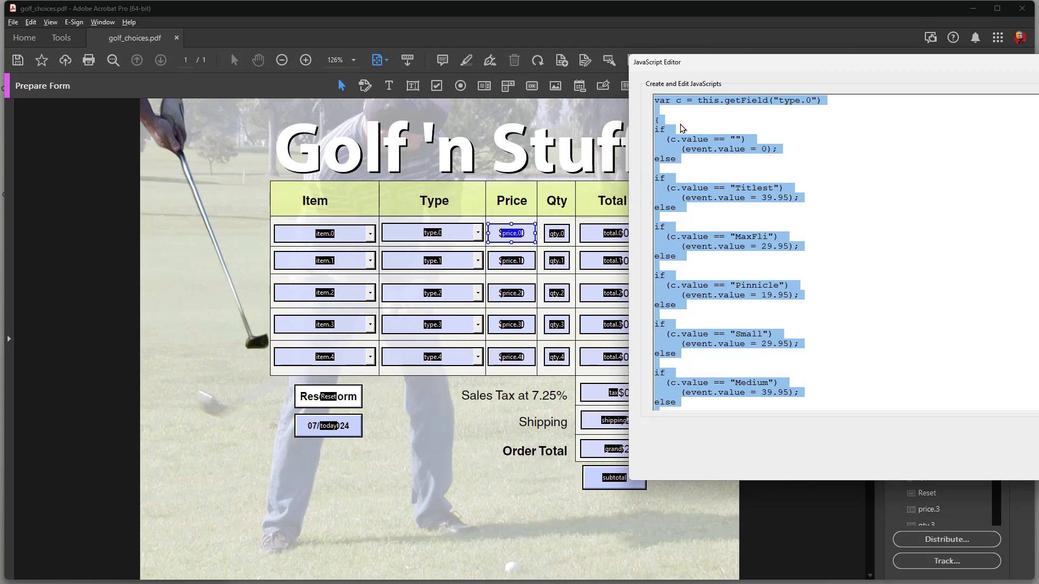
drag(853, 66, 710, 39)
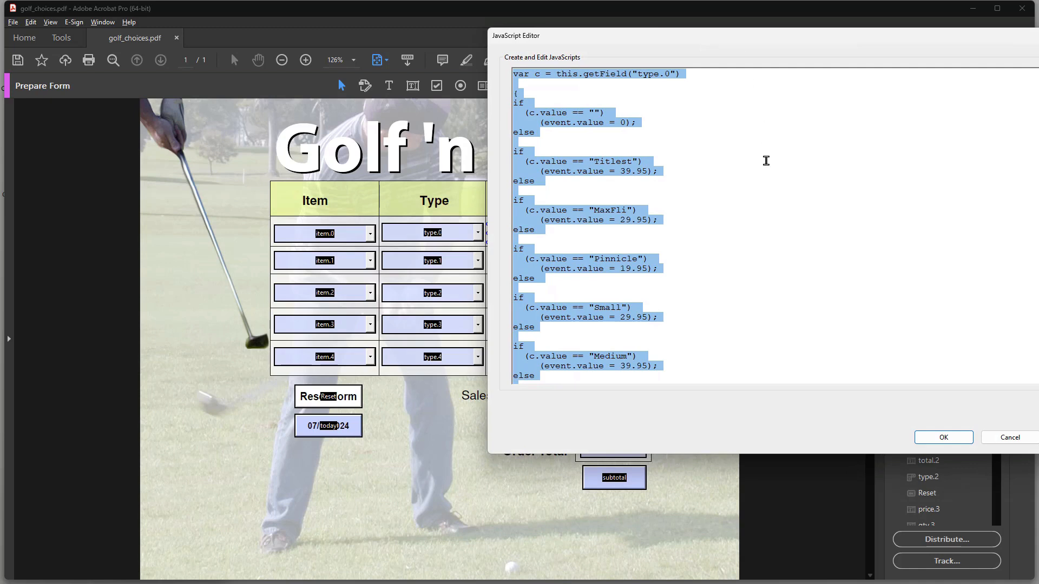
scroll(765, 160, down, 10)
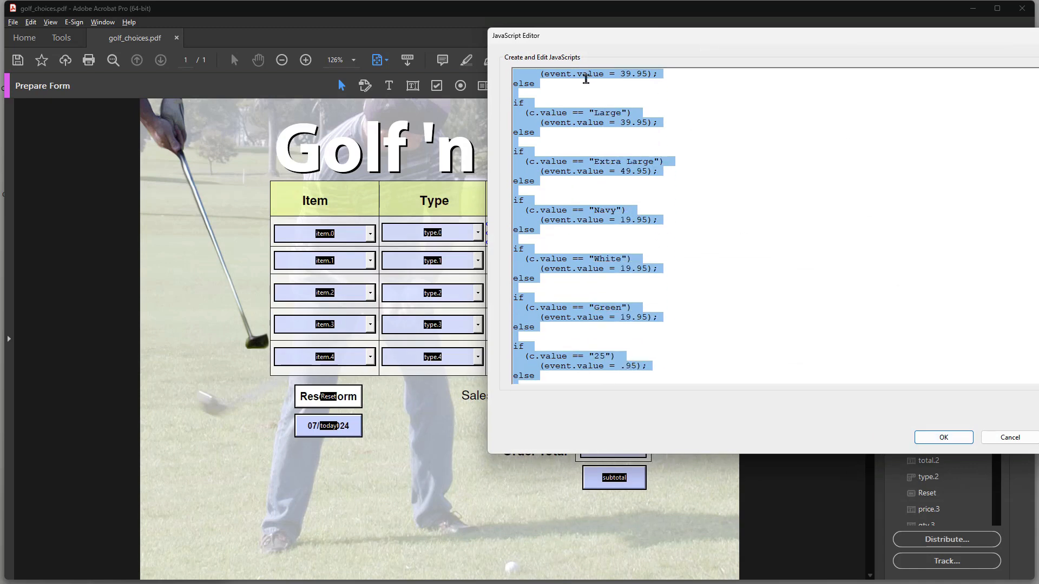
- Close the price.0 script and its text field properties without changes, and switch the order form to preview
click(944, 437)
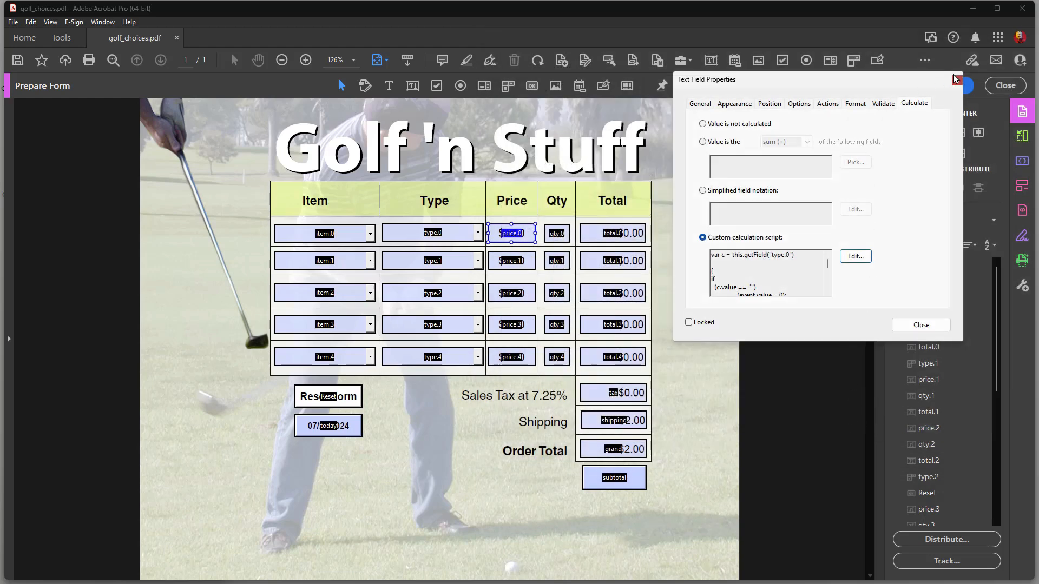
click(955, 79)
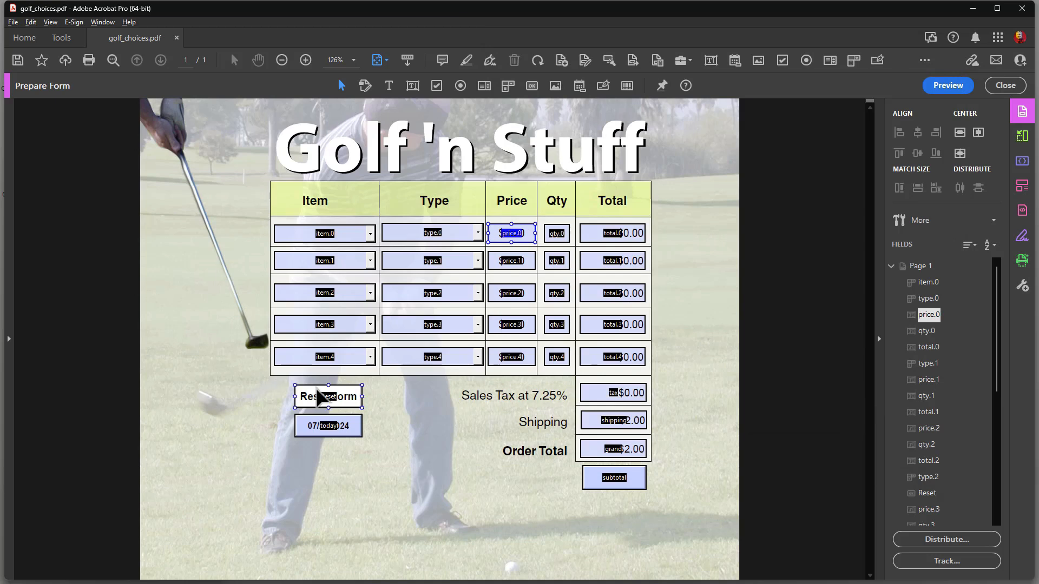
click(941, 85)
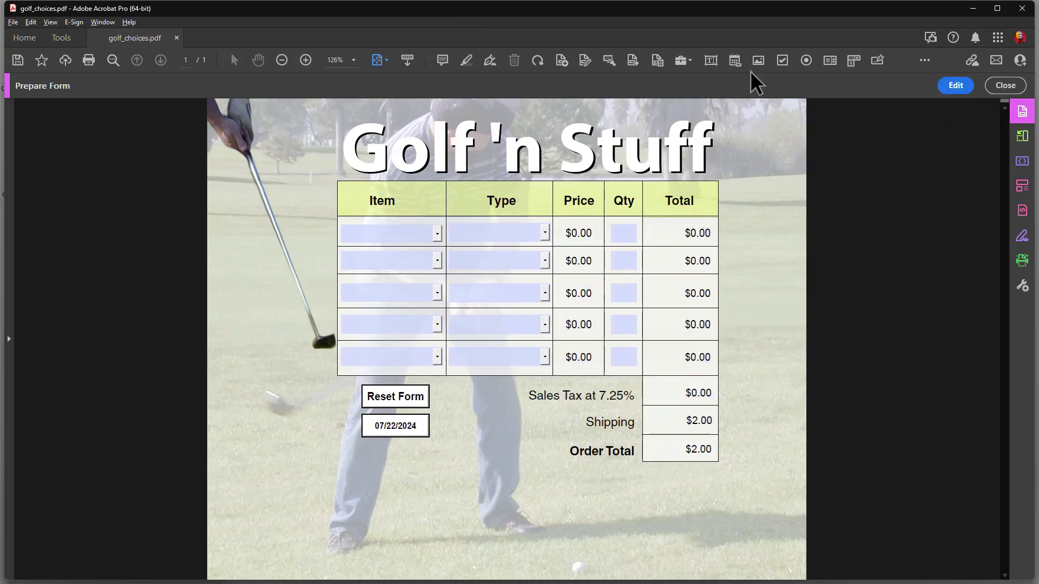